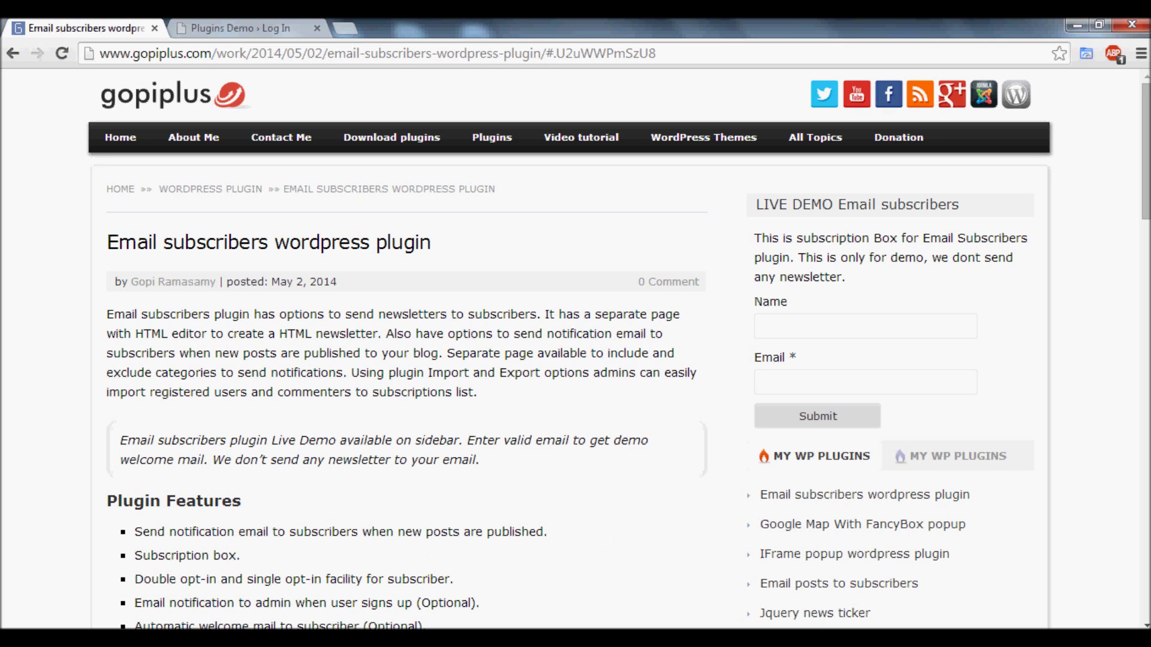
scroll(576, 359, "down", 5)
scroll(575, 359, "down", 3)
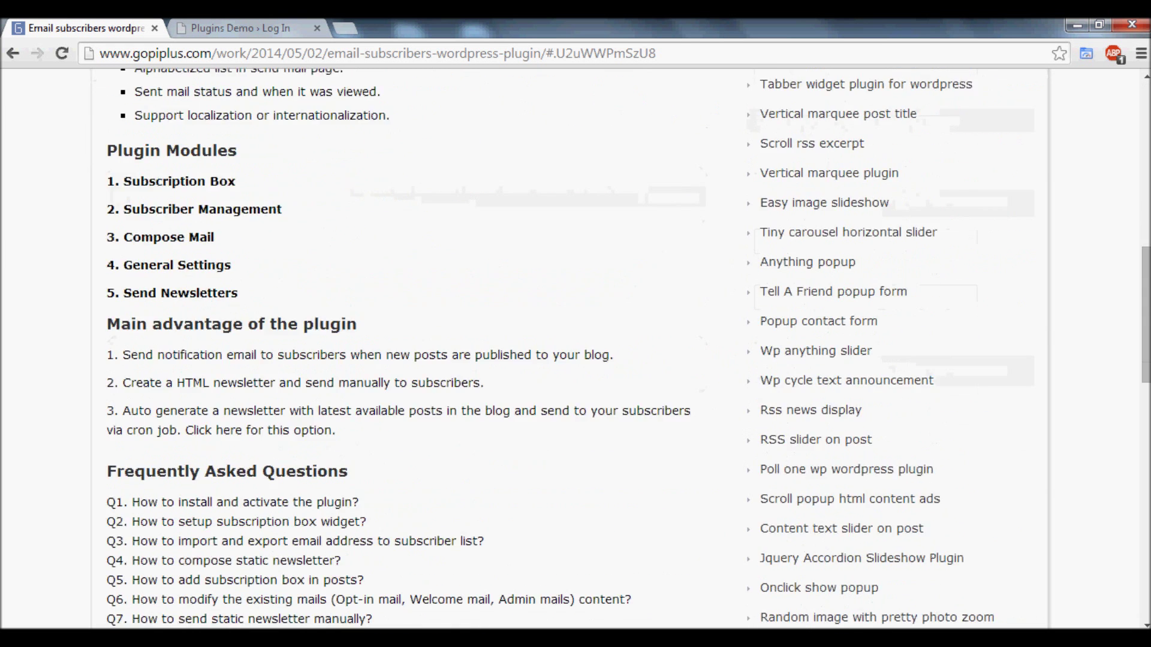
scroll(575, 360, "down", 3)
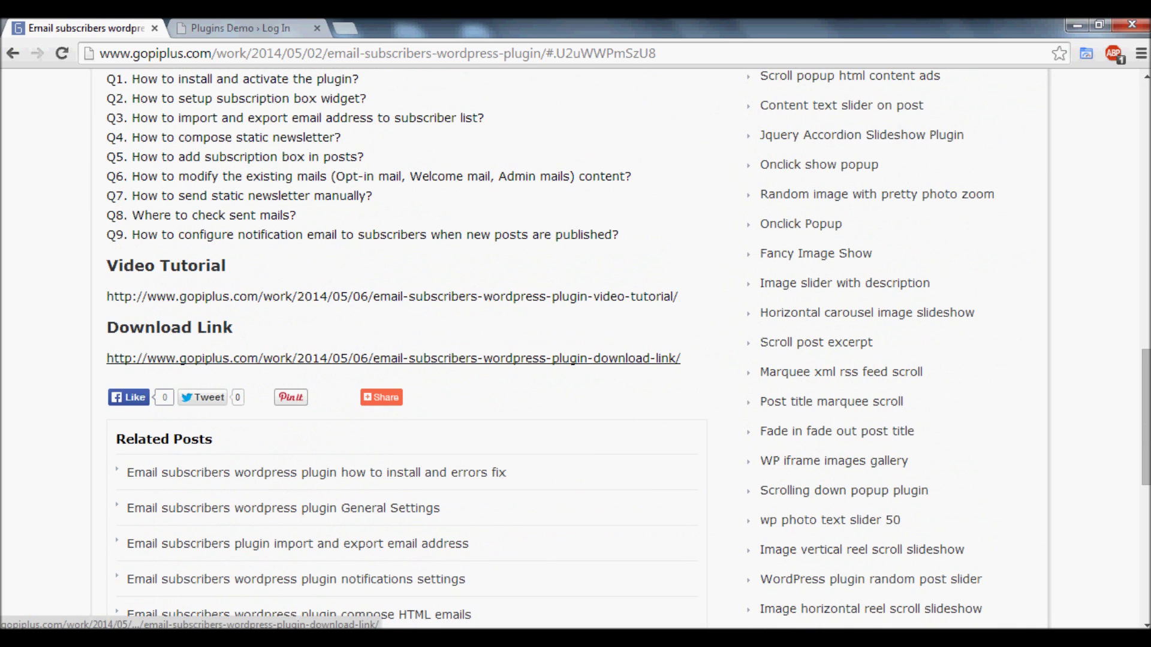
scroll(396, 360, "up", 5)
scroll(395, 360, "up", 5)
Log in, then upload, install and activate the plugin from email-subscribers.1.0.zip.
left_click(239, 27)
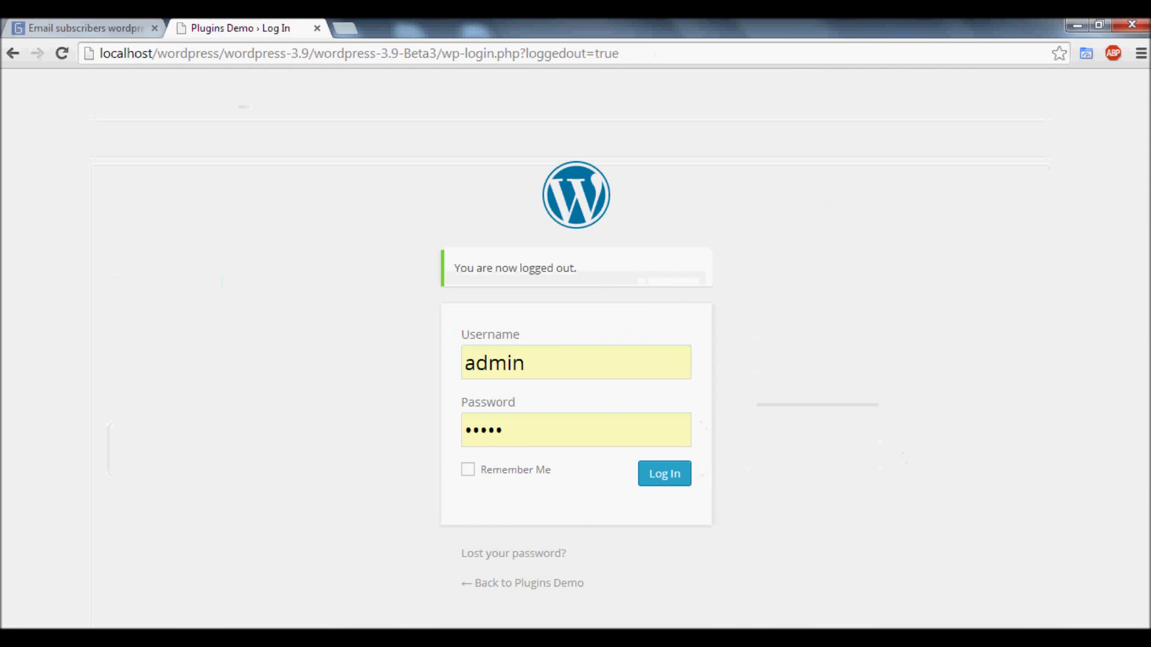
left_click(665, 473)
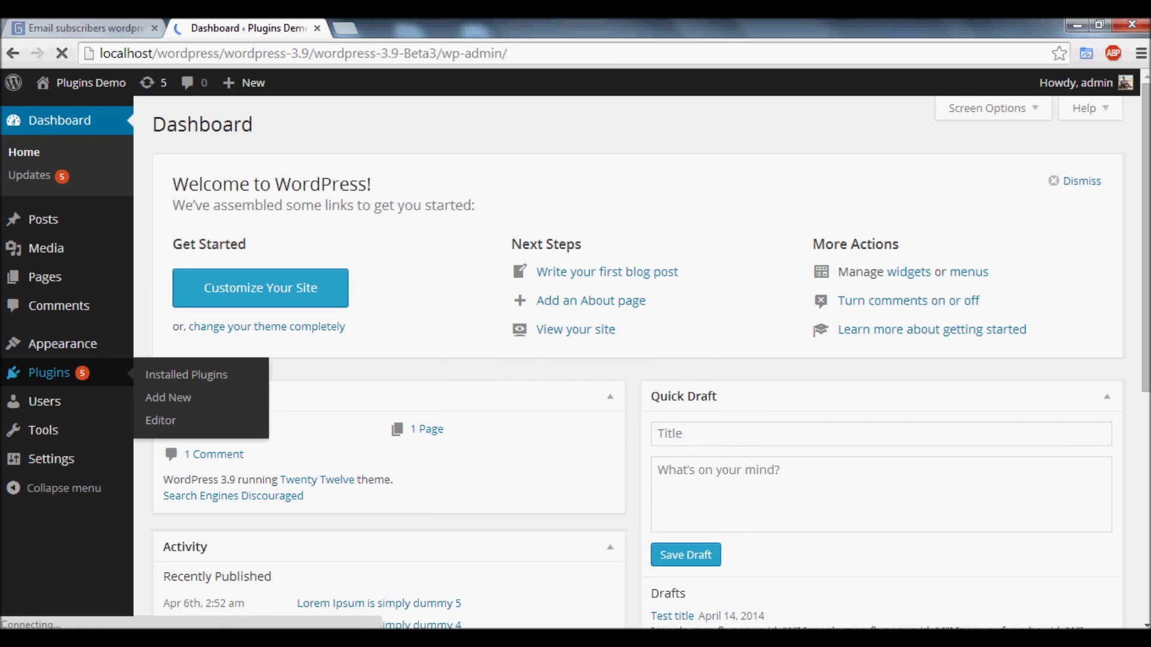
left_click(168, 398)
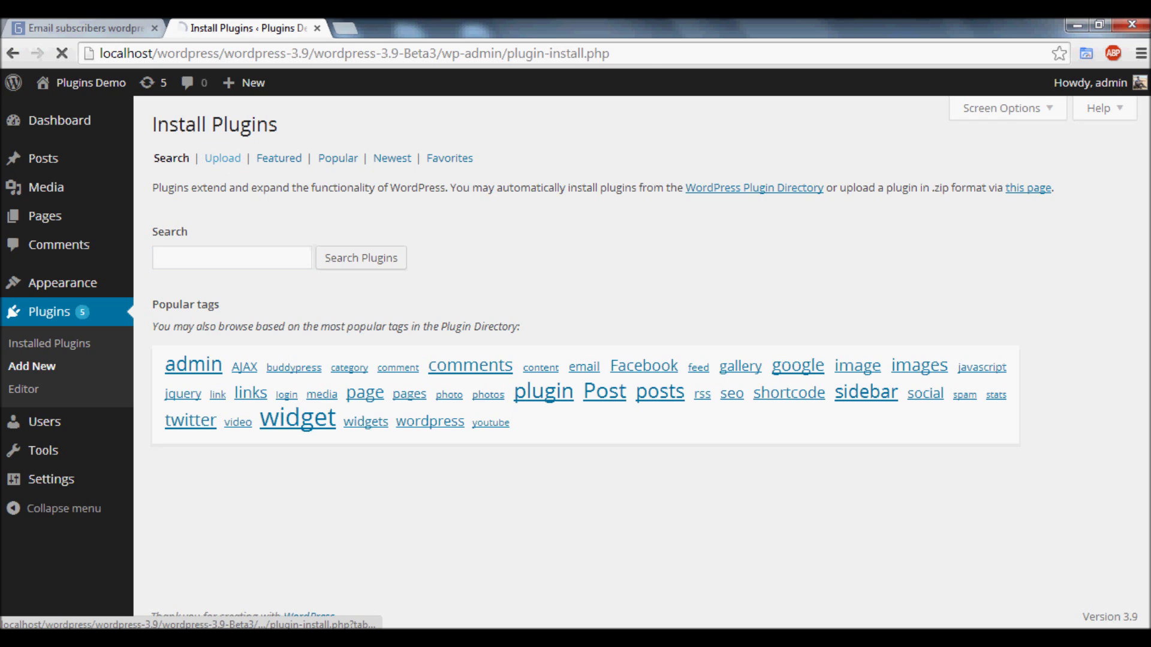
left_click(222, 157)
left_click(192, 254)
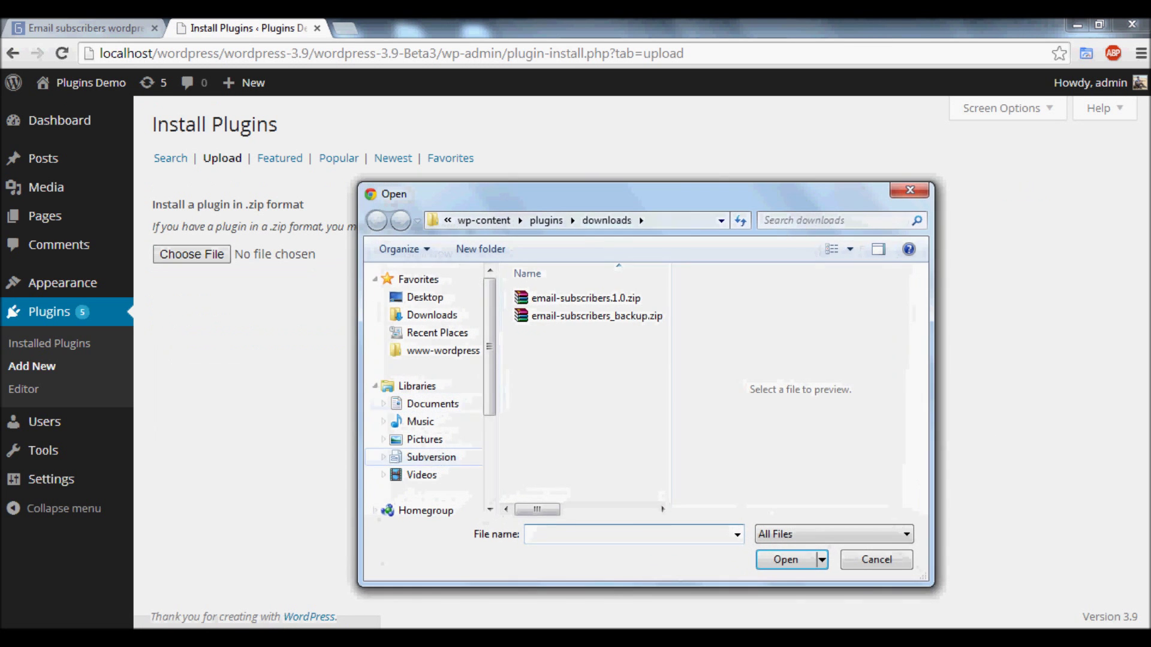
left_click(585, 298)
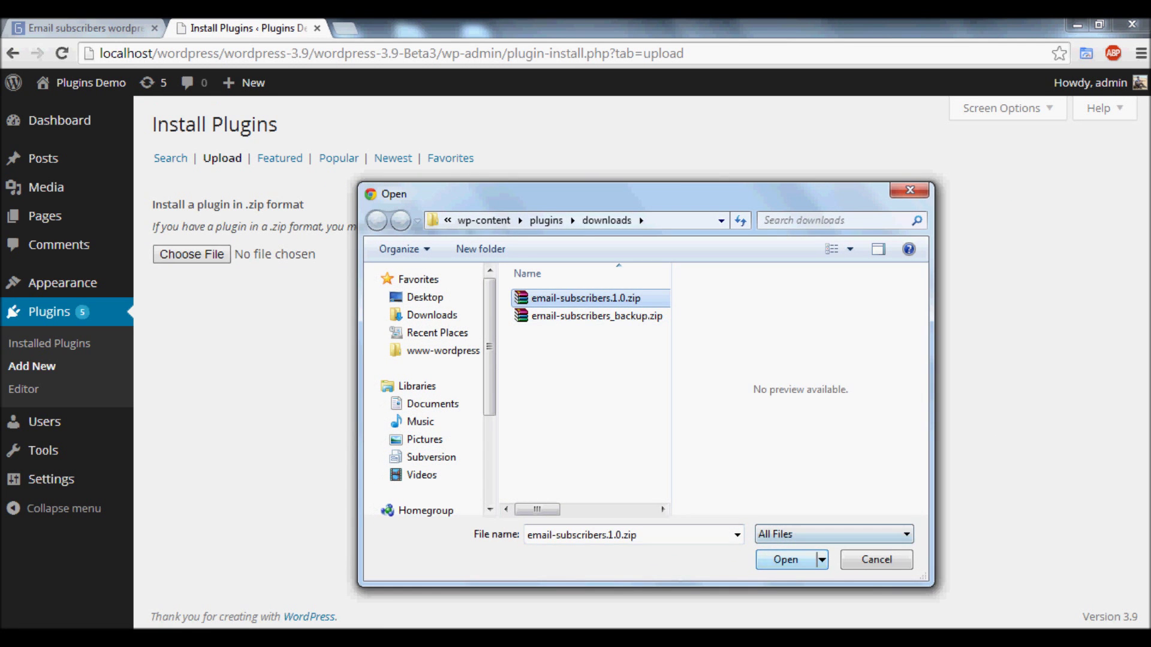
left_click(786, 560)
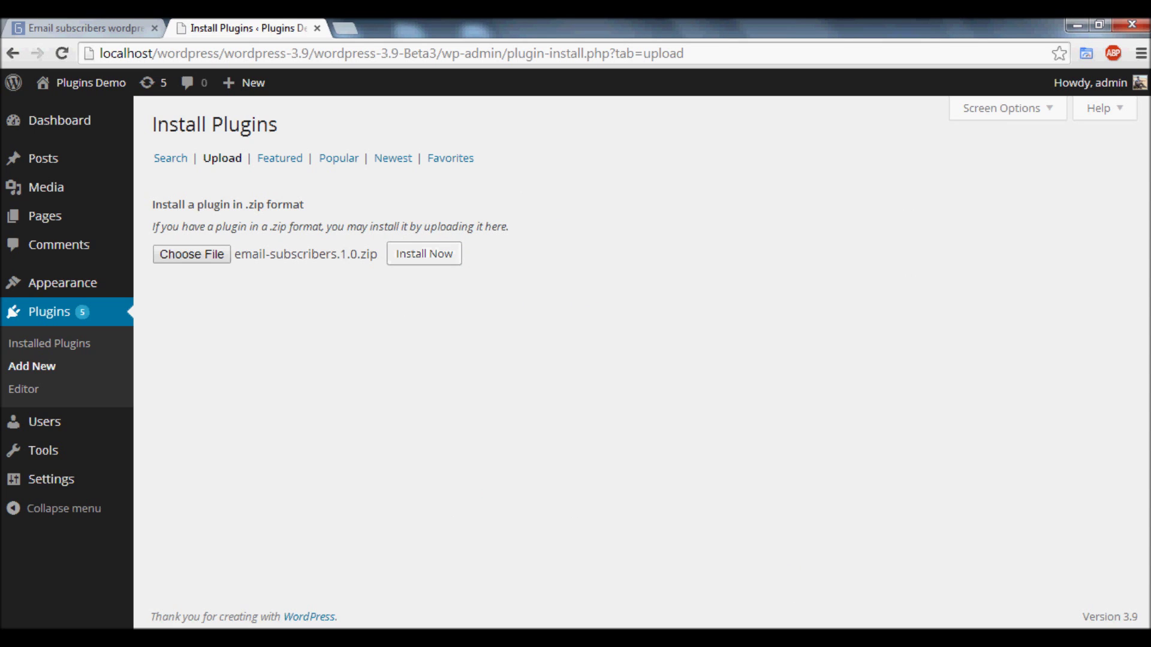
left_click(424, 254)
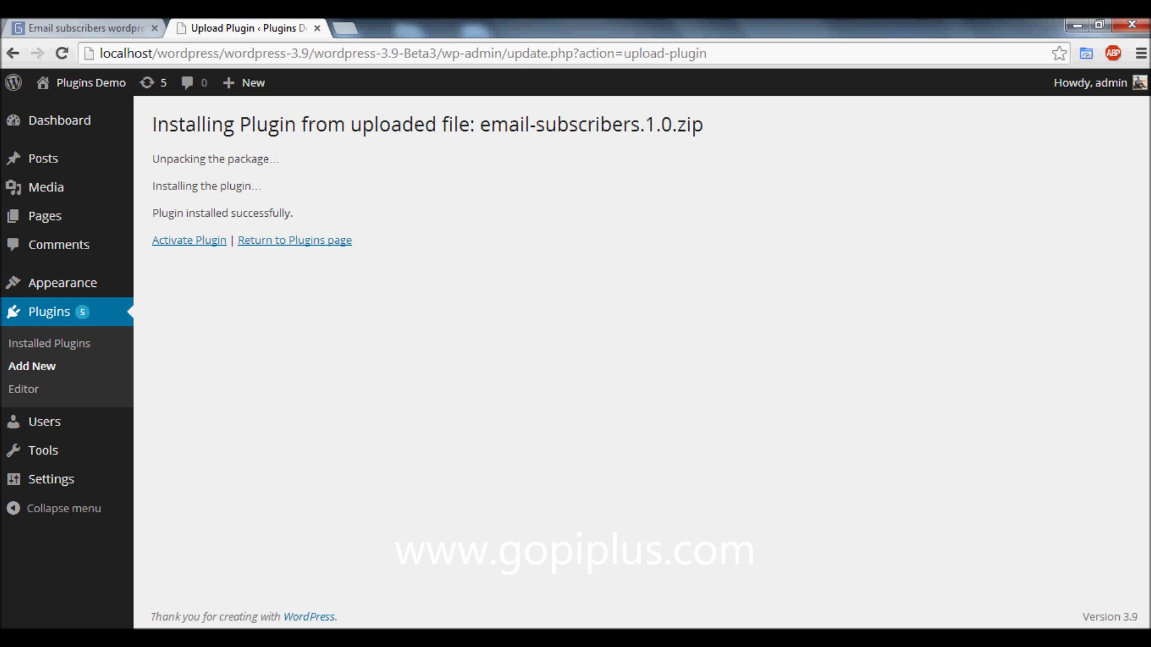
left_click(189, 240)
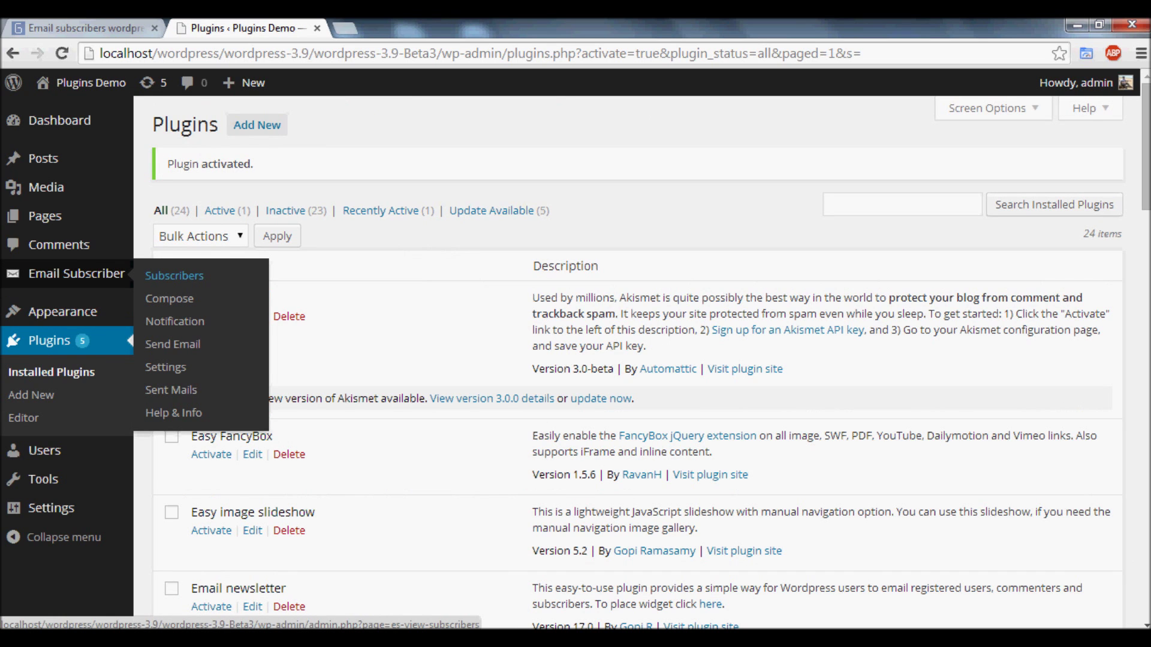
List all subscribers (two confirmed) and open the site's front page in a new tab.
left_click(173, 276)
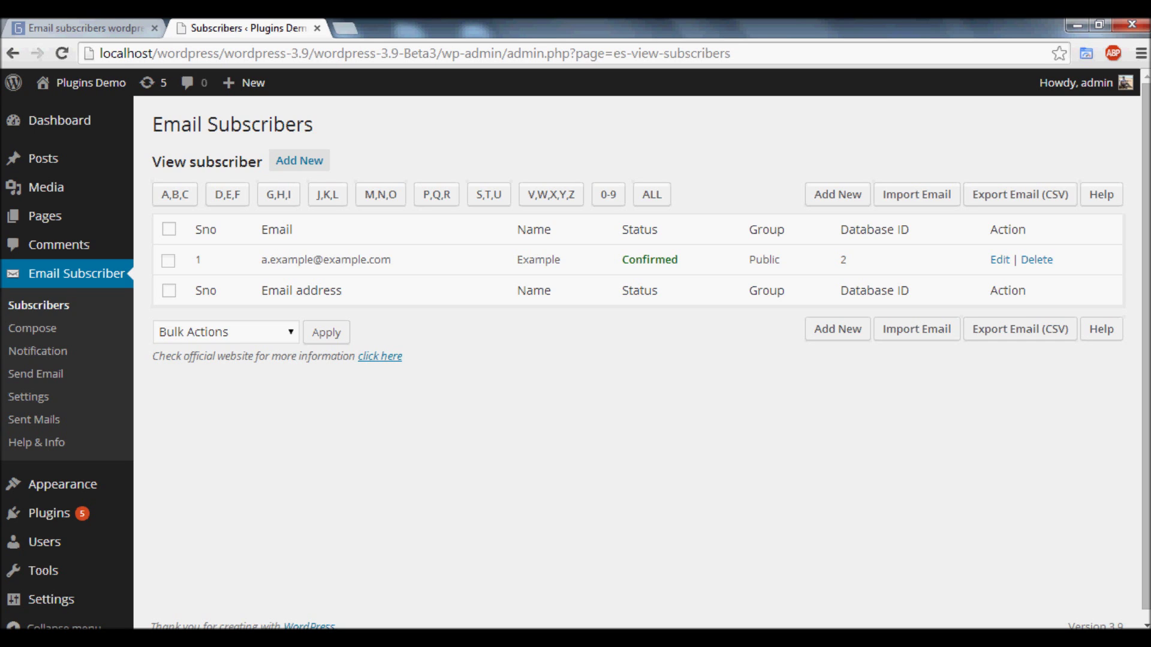
left_click(651, 195)
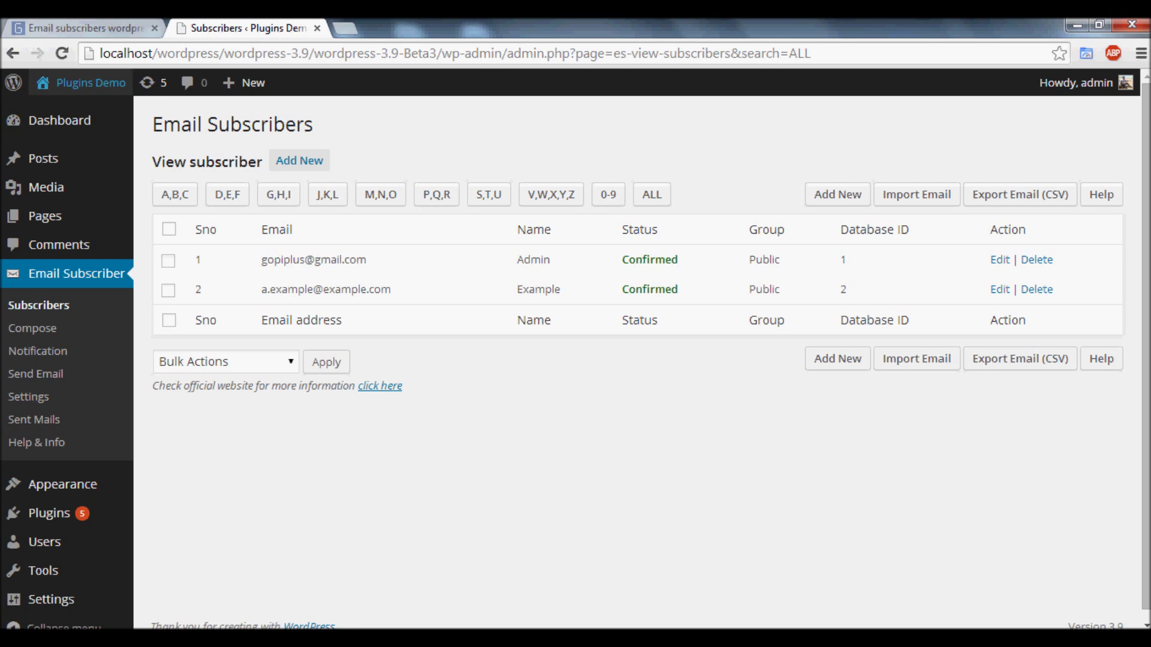
mouse_move(84, 82)
right_click(47, 109)
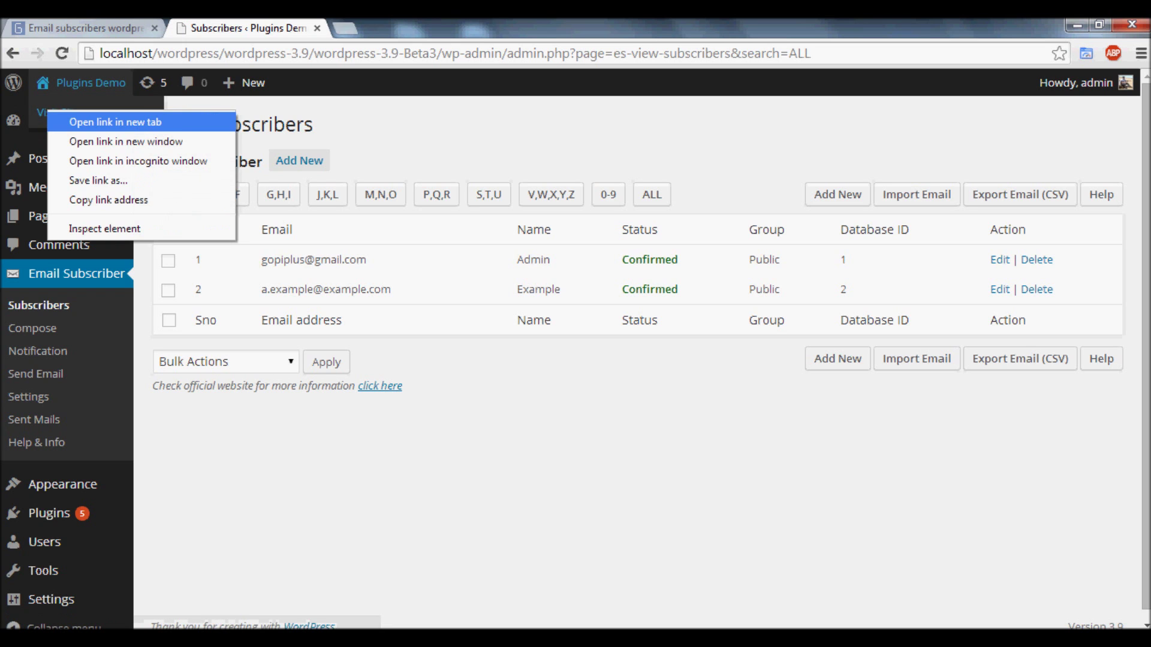
left_click(116, 121)
left_click(409, 29)
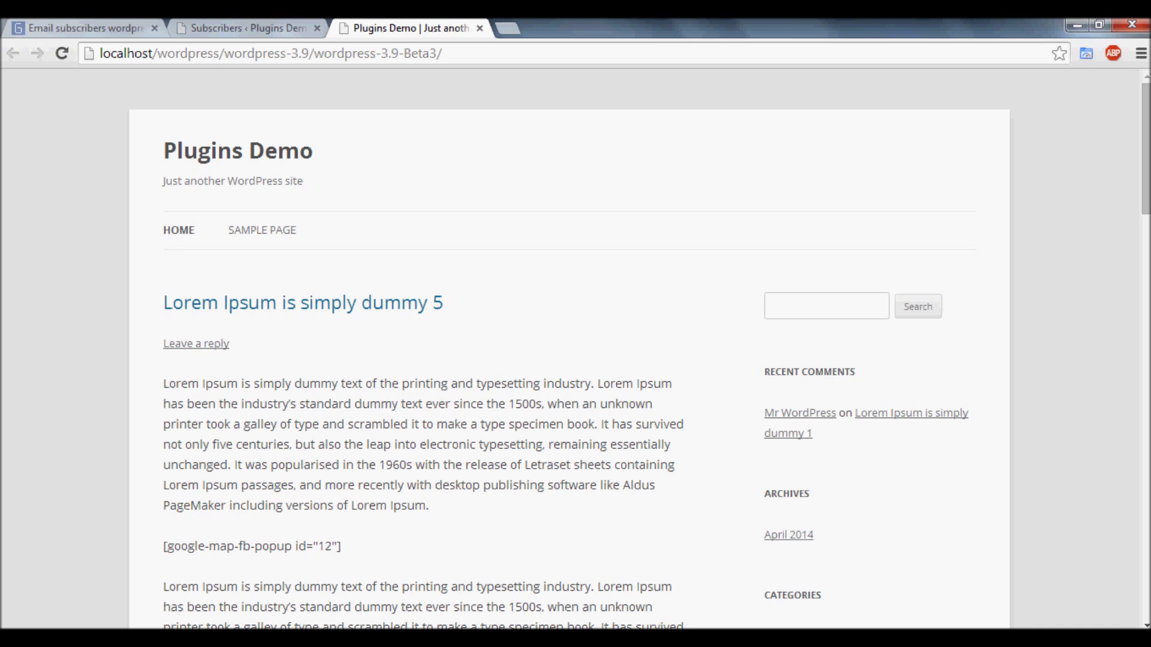
left_click(243, 28)
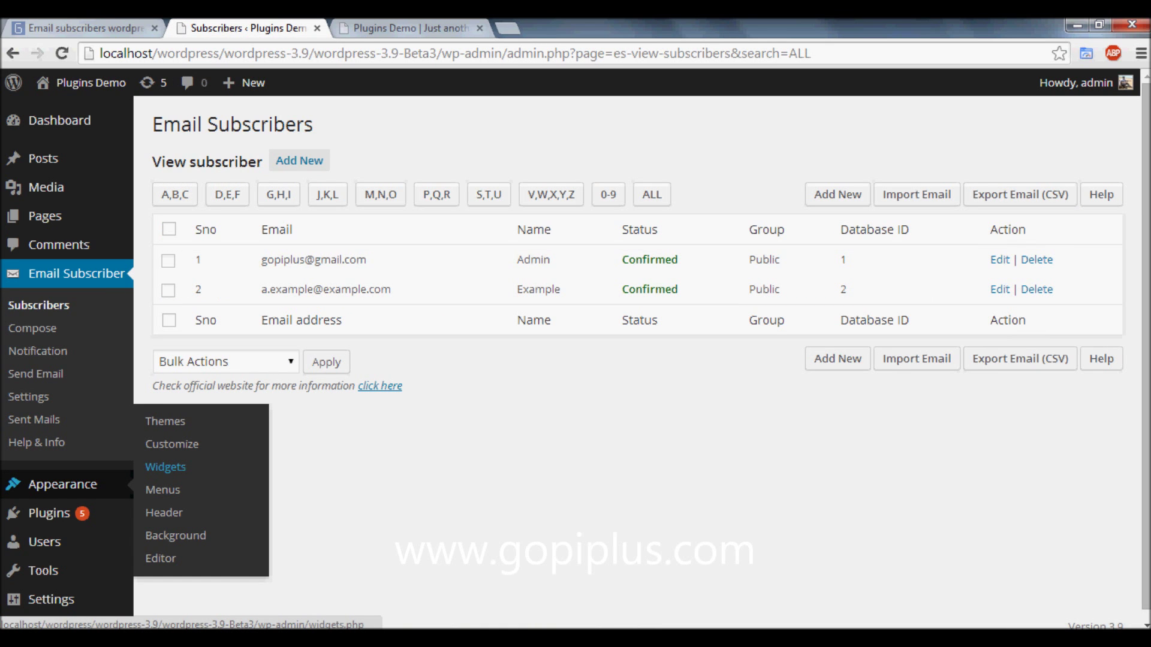
left_click(166, 467)
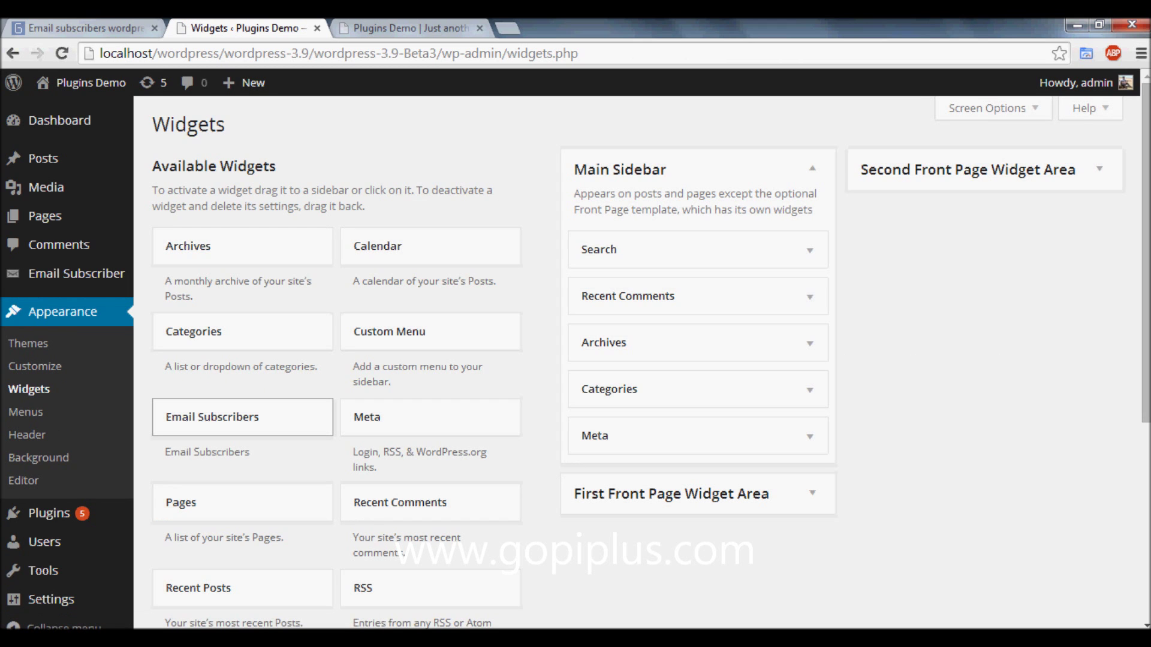
Add the Email Subscribers widget to the Main Sidebar, titled Sample Box, with the name field shown.
left_click_drag(216, 416, 635, 248)
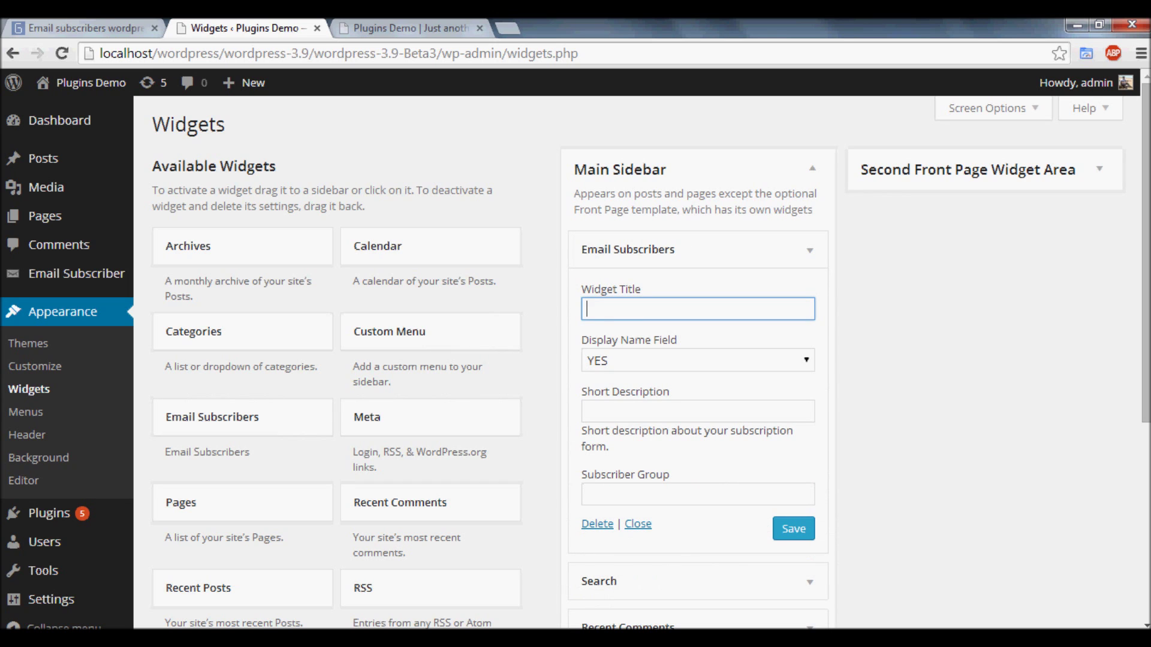
type("Sample ")
type("Box")
key("Tab")
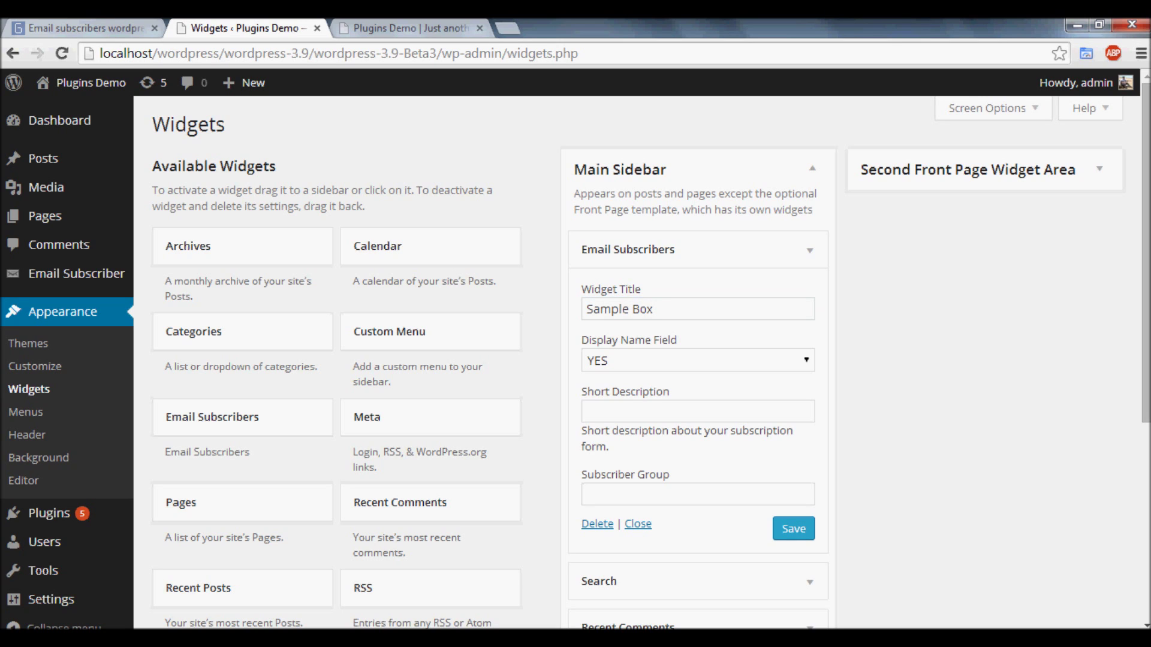
left_click(697, 360)
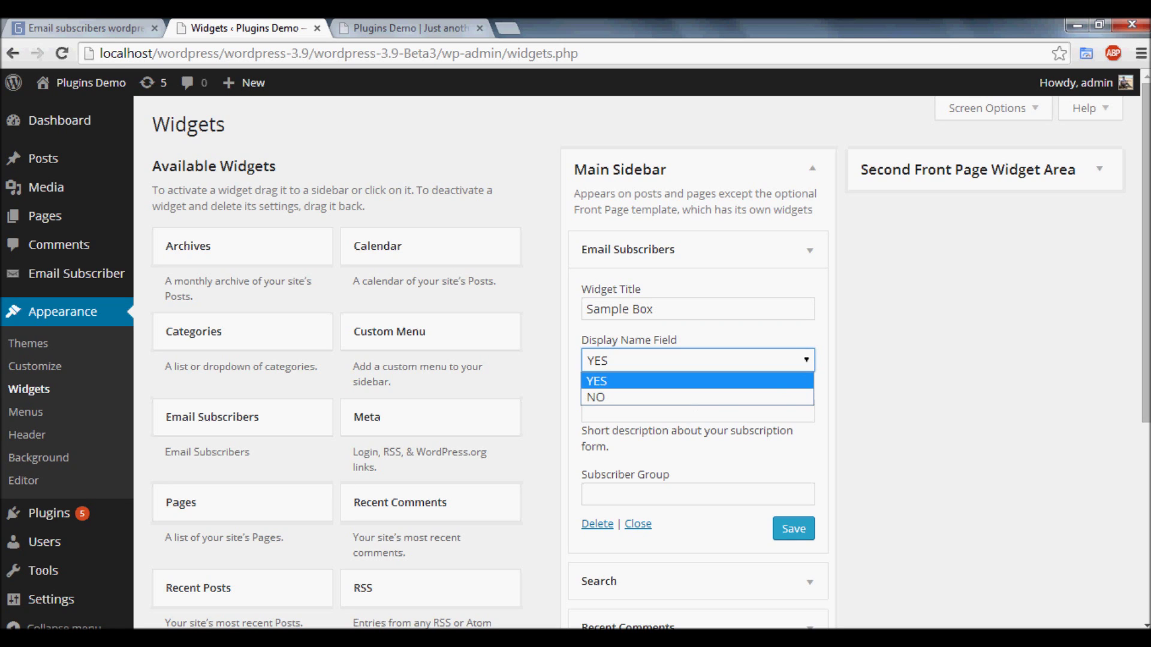
left_click(698, 381)
Give the widget short description 'Sample short desc' and subscriber group 'Demo', and save it.
key("Tab")
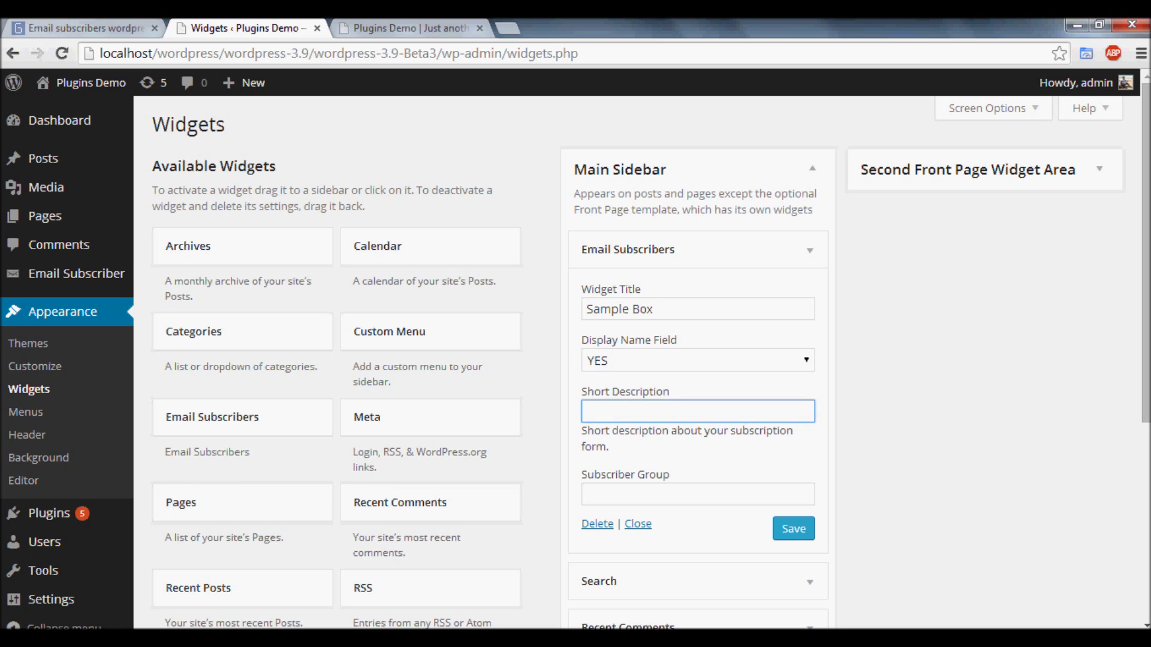
type("Sample")
type(" short")
type(" desc")
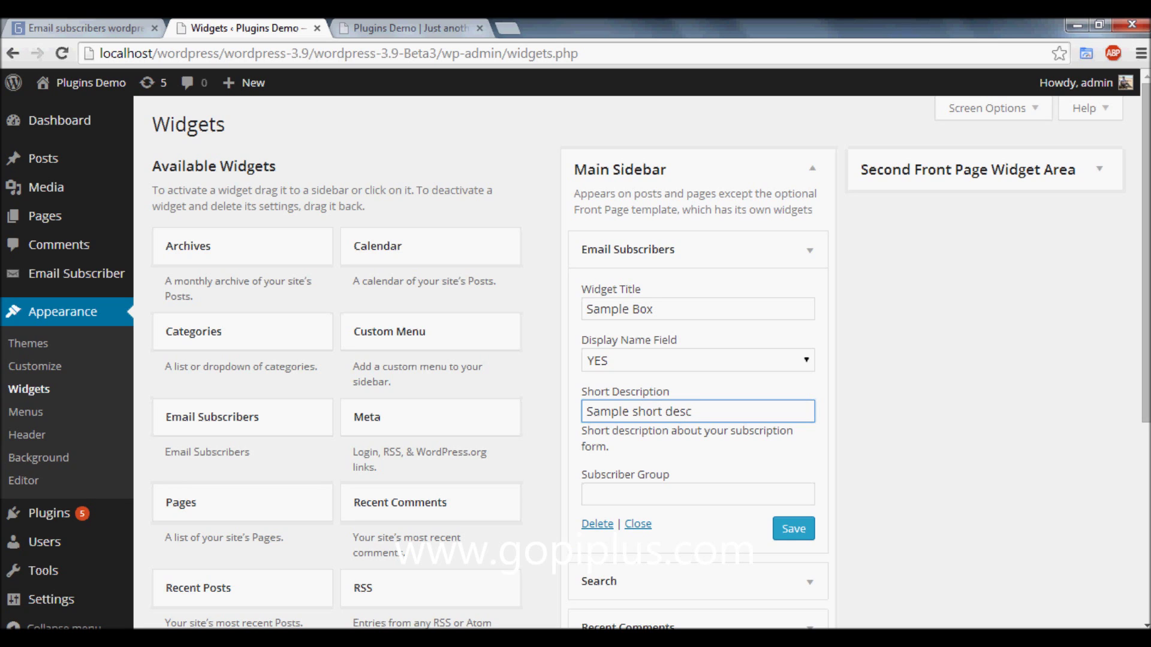
key("Tab")
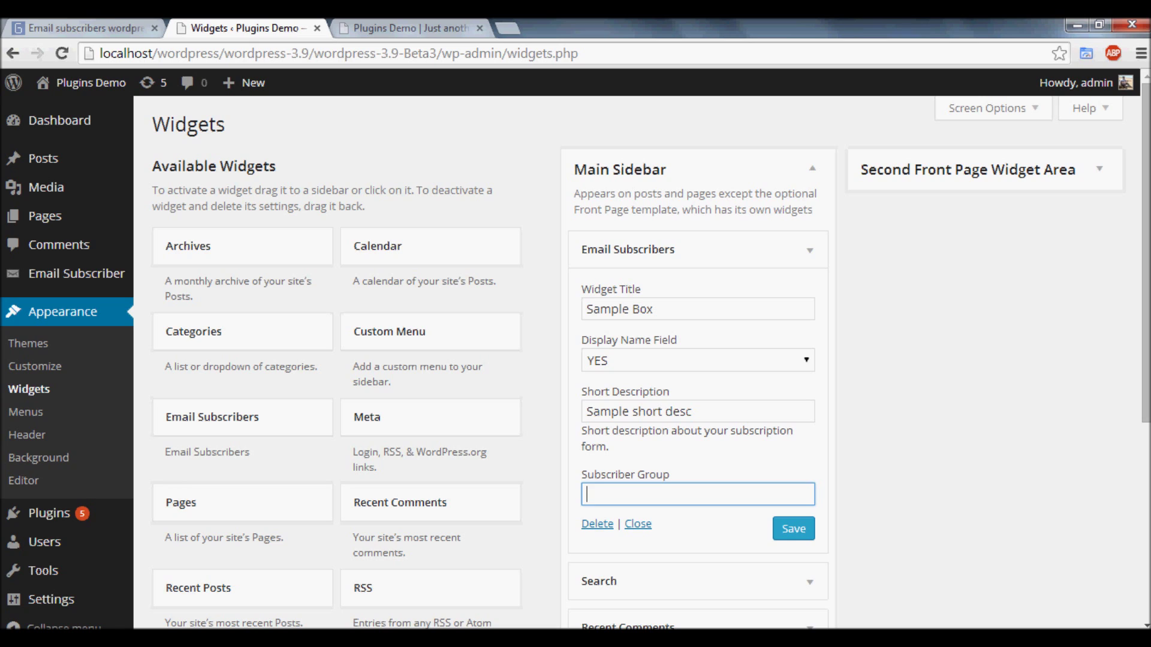
type("Demo")
left_click(794, 529)
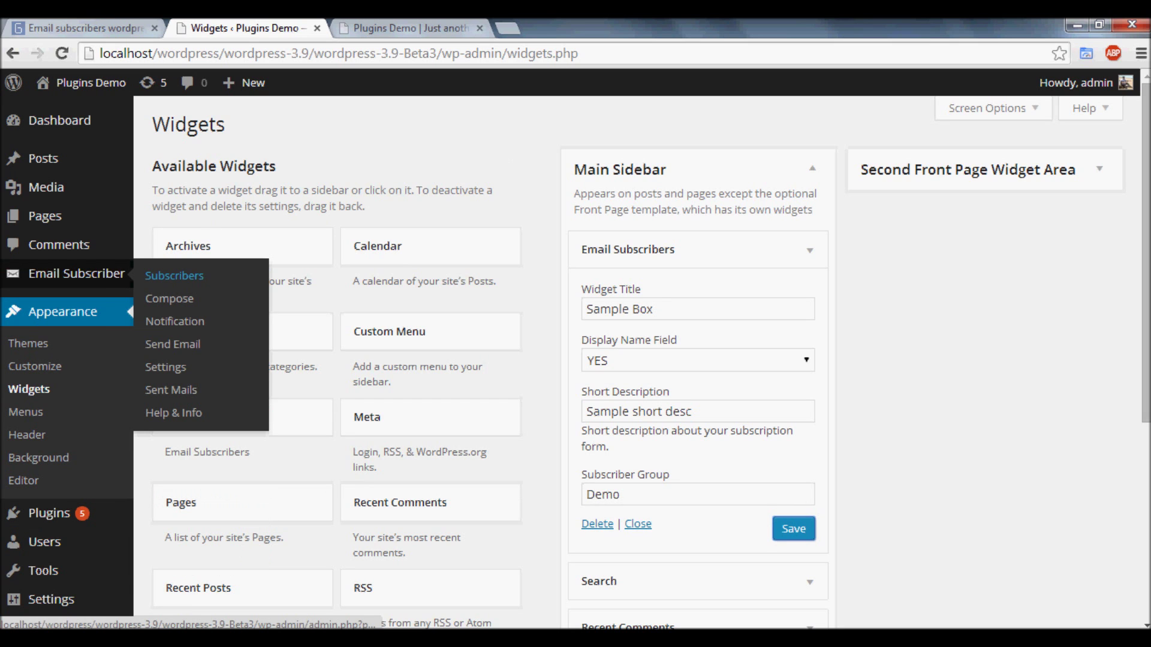
left_click(175, 275)
List all subscribers, then reload the front-end site to show the Sample Box signup form.
left_click(652, 195)
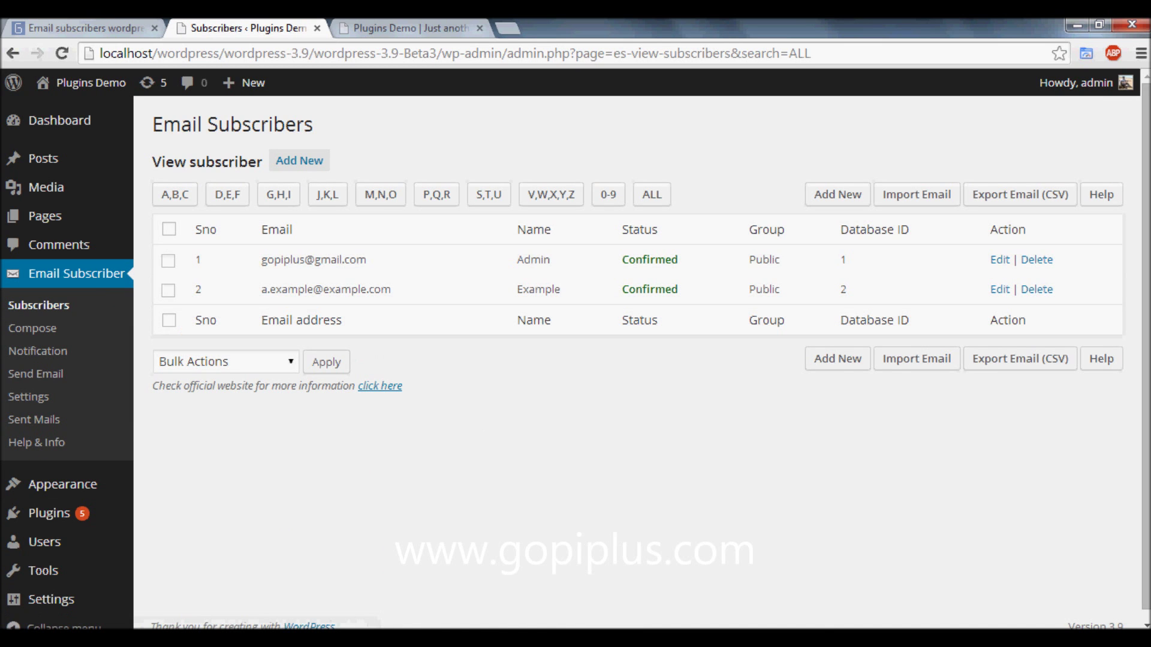
left_click(405, 28)
right_click(28, 184)
left_click(73, 235)
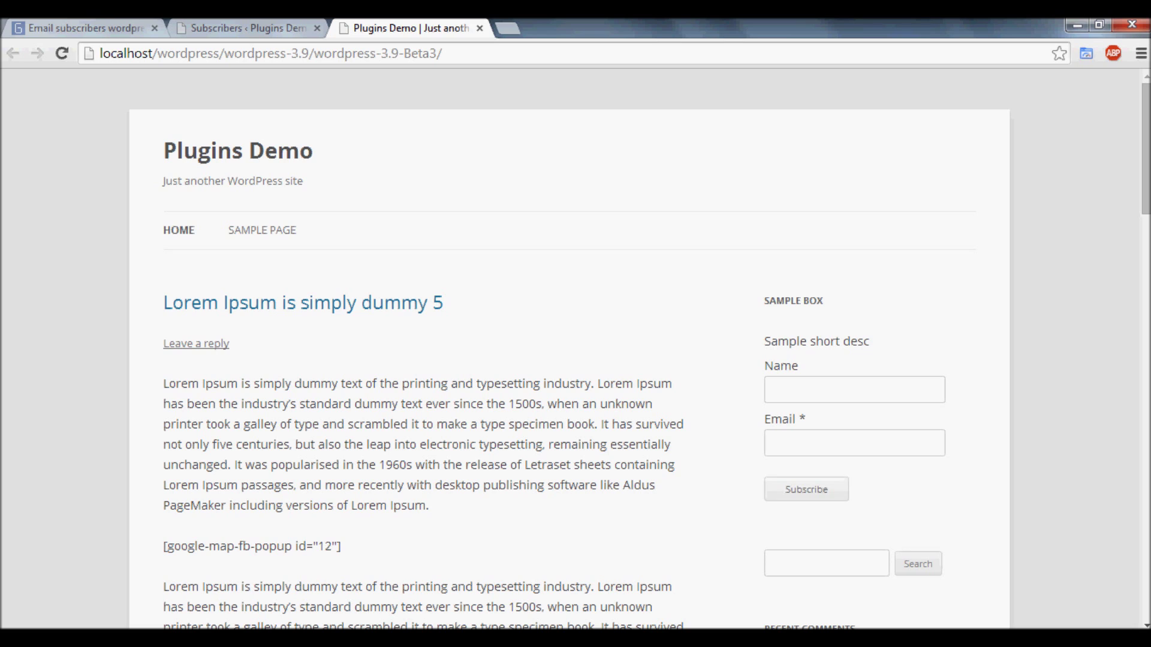
Subscribe as Sample through the Sample Box sidebar form and dismiss the success alert.
left_click_drag(763, 301, 824, 300)
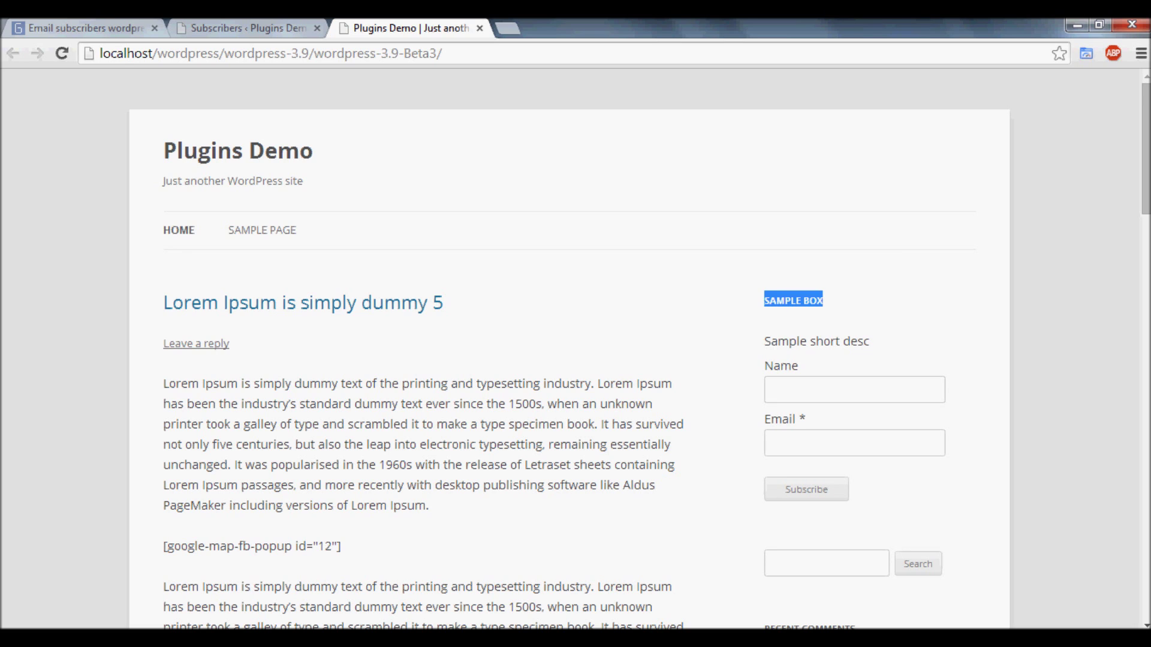
left_click(793, 325)
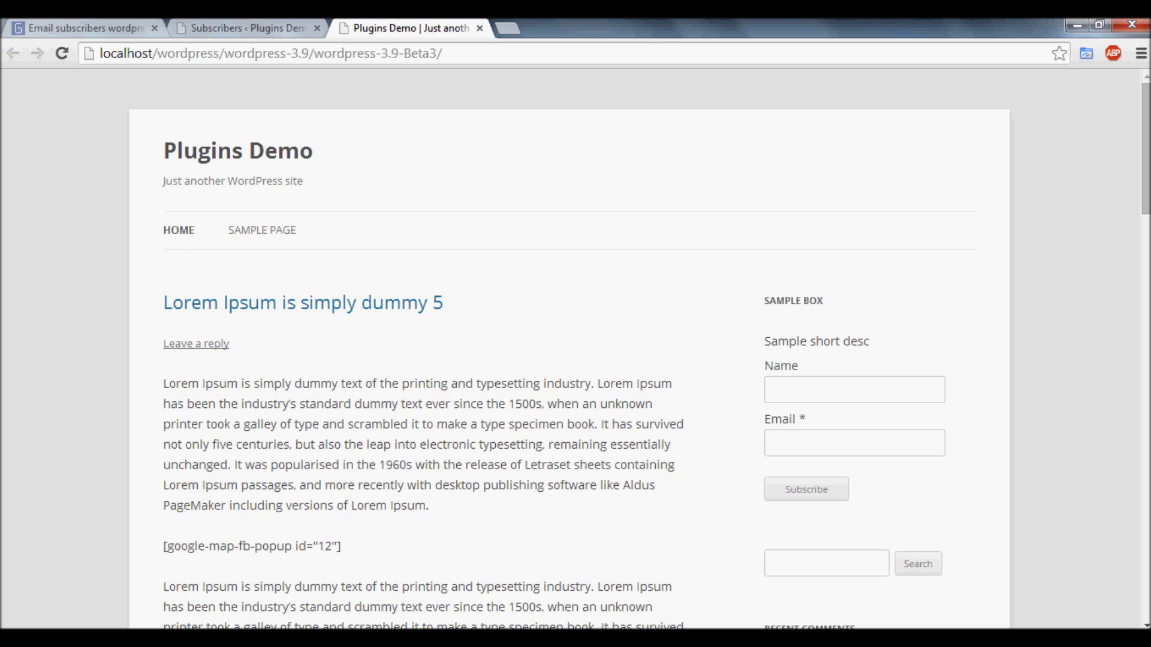
left_click(855, 388)
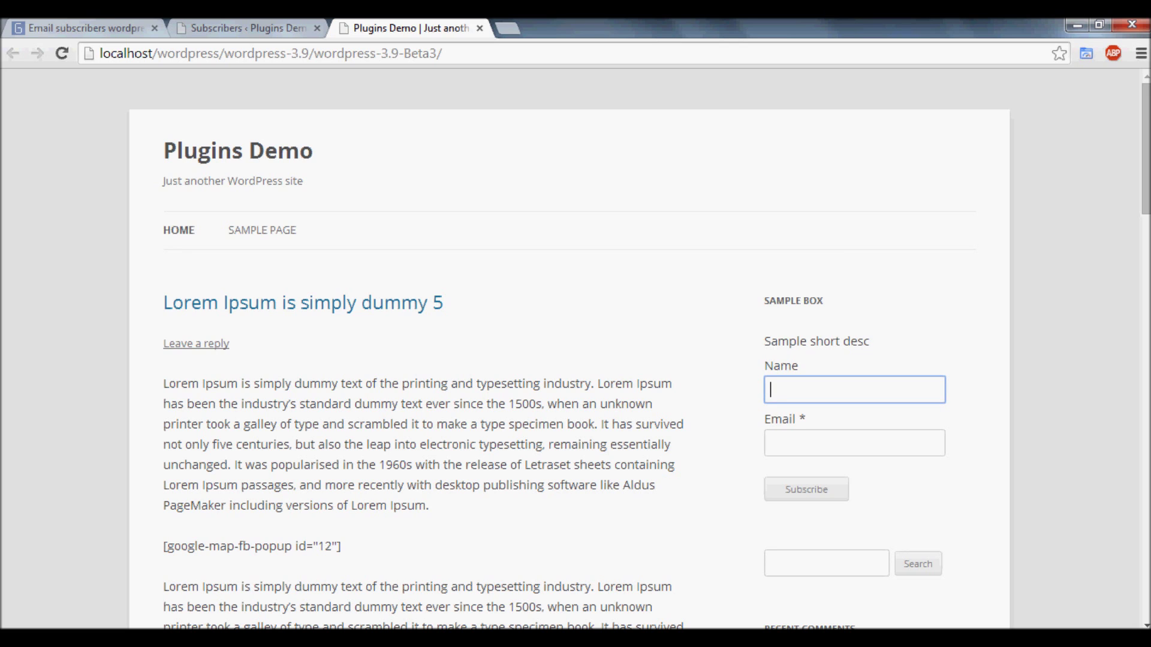
type("Sample")
key("Tab")
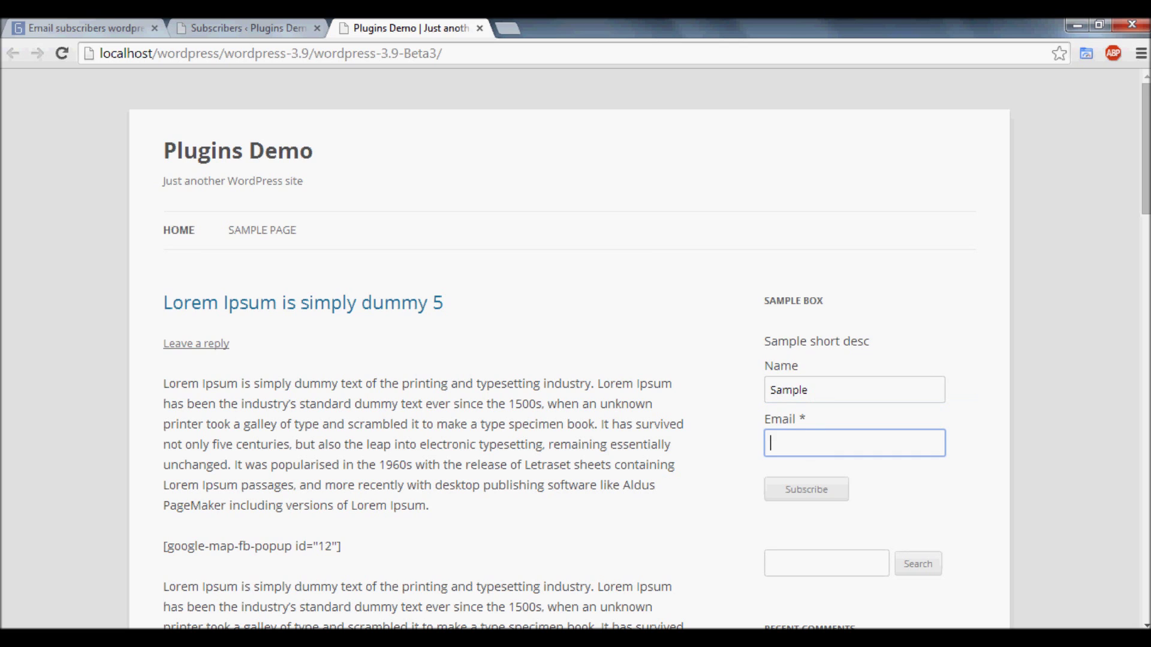
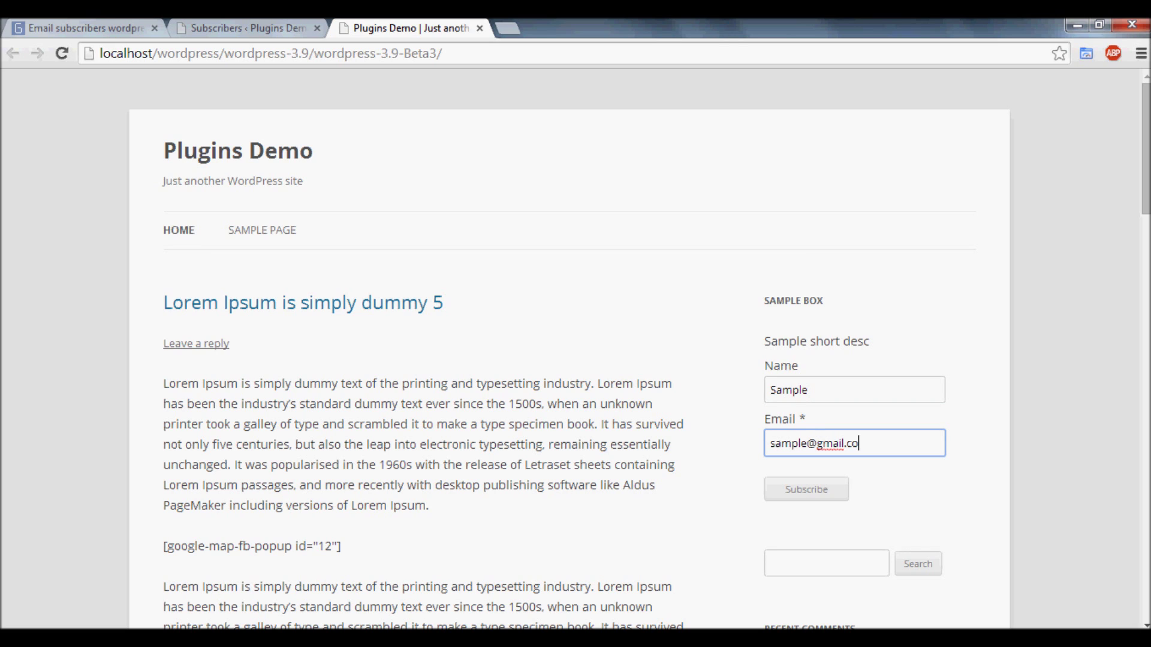
key("Tab")
key("Return")
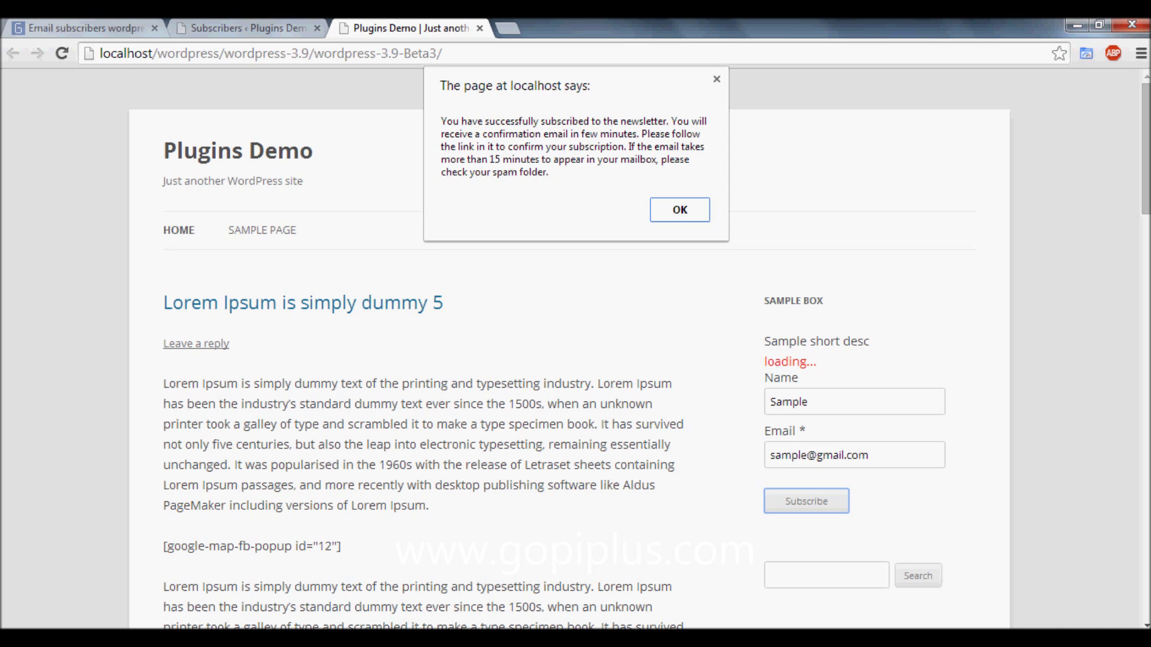
left_click(680, 209)
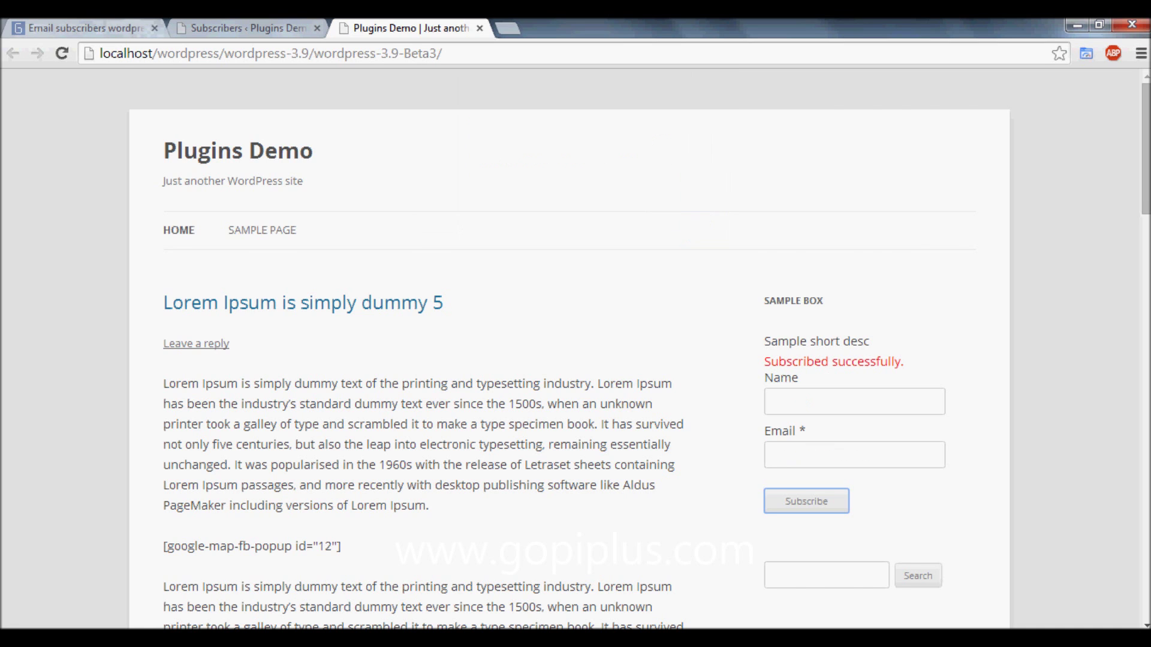
left_click(86, 29)
left_click(243, 28)
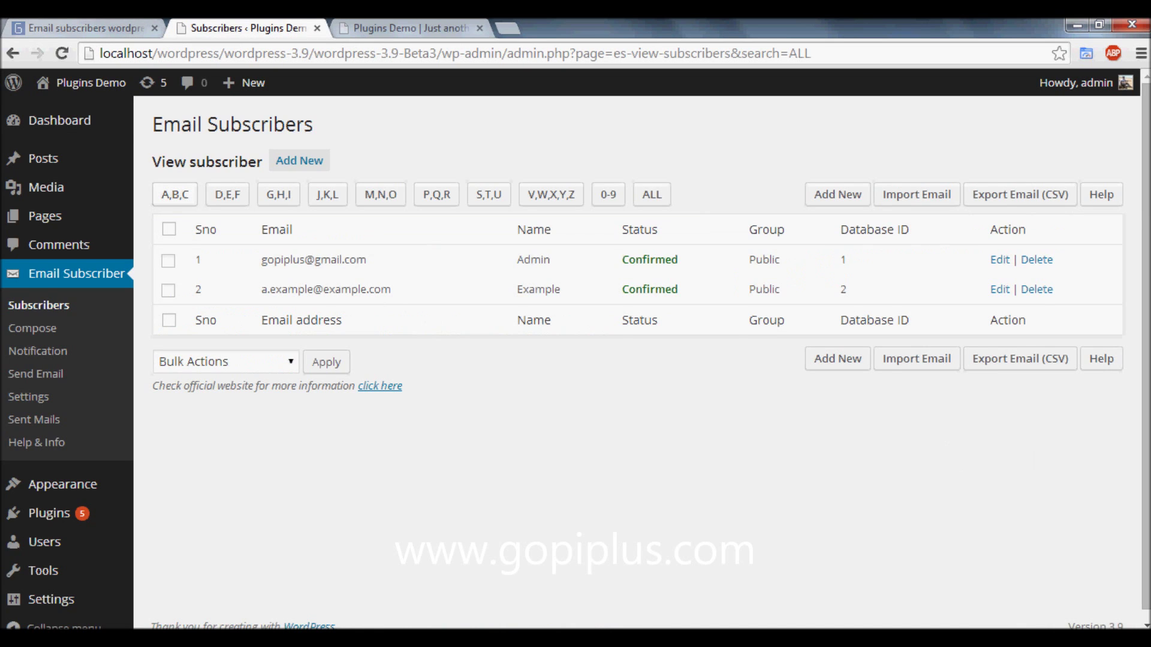
left_click(651, 194)
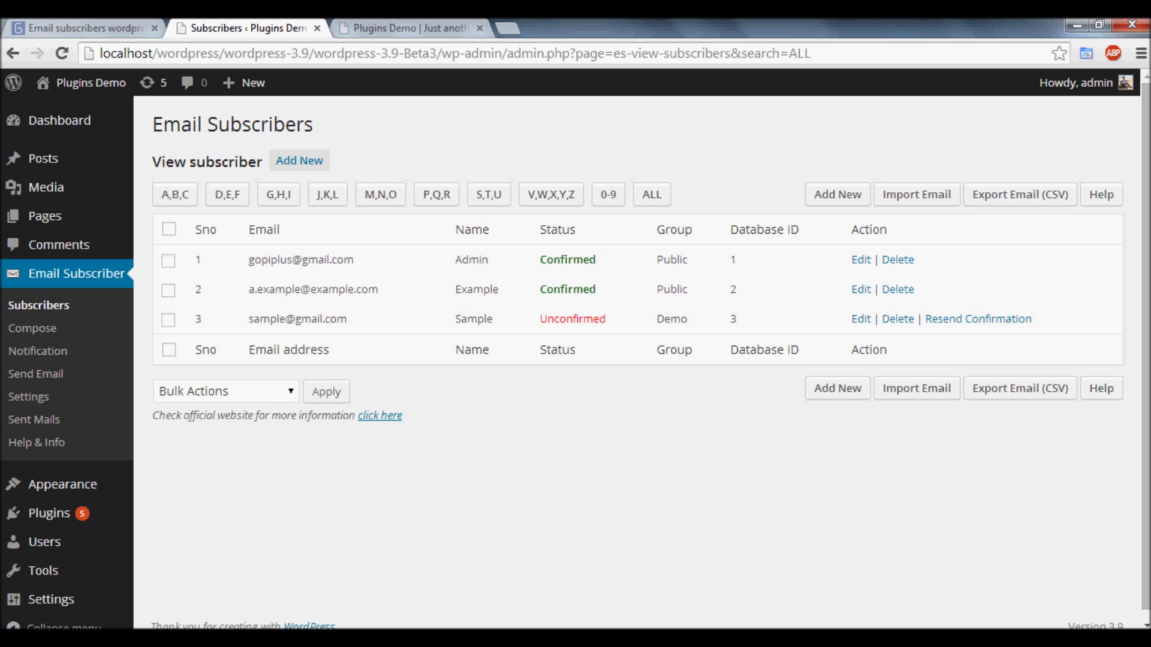
left_click_drag(248, 319, 348, 319)
left_click(540, 449)
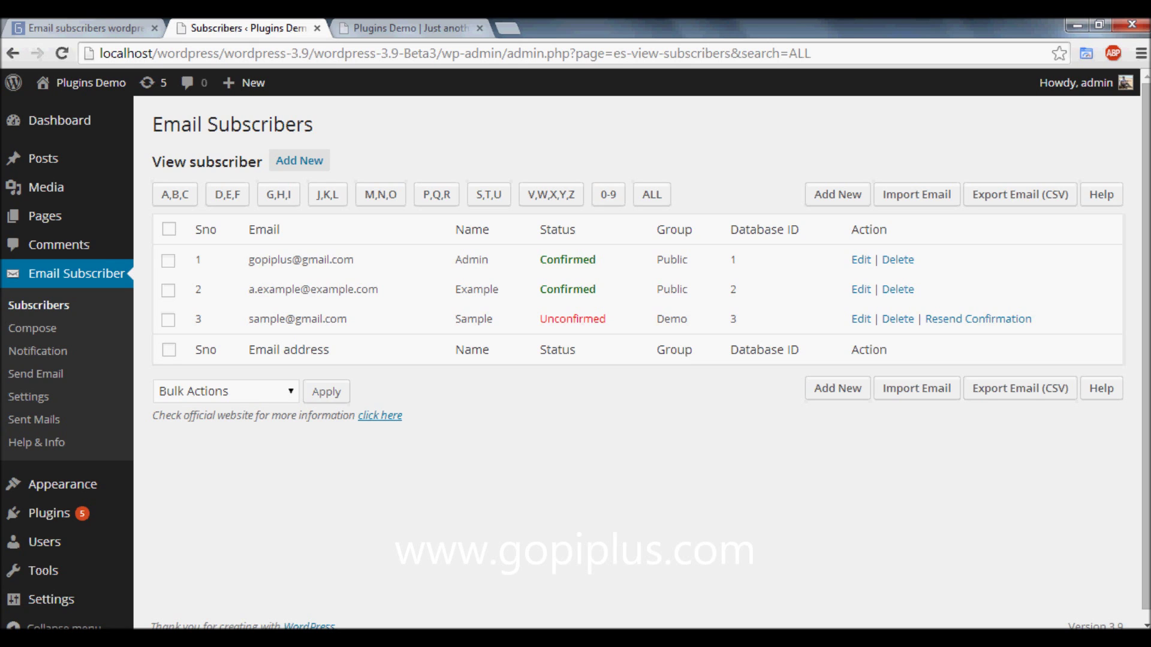
left_click_drag(689, 318, 657, 319)
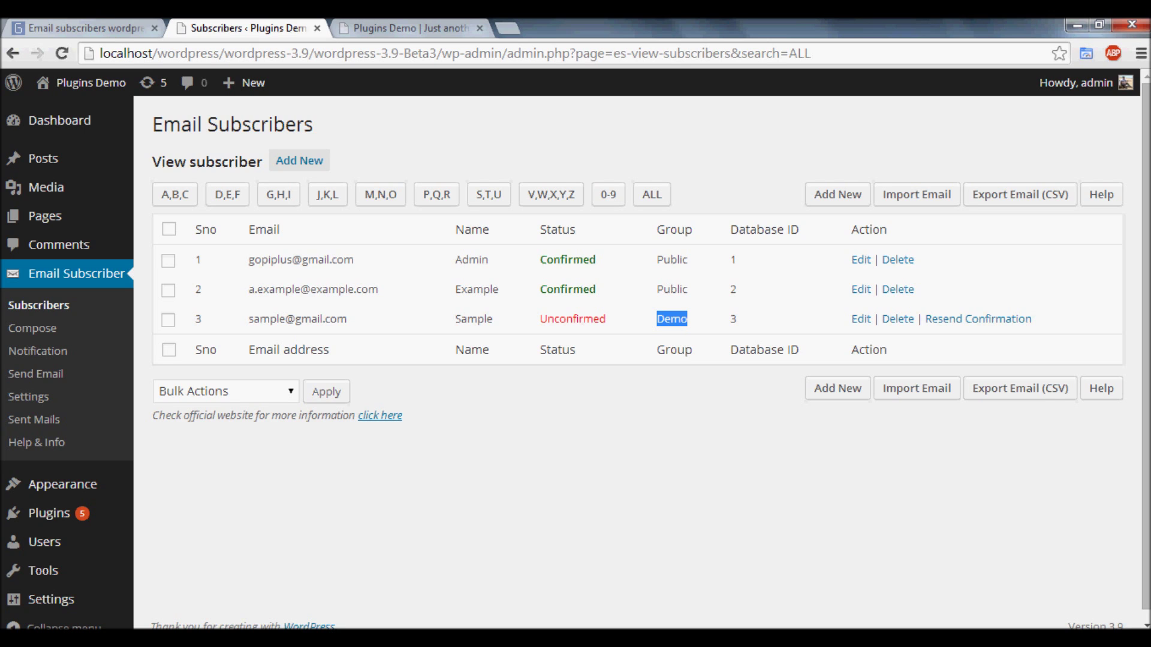
double_click(672, 259)
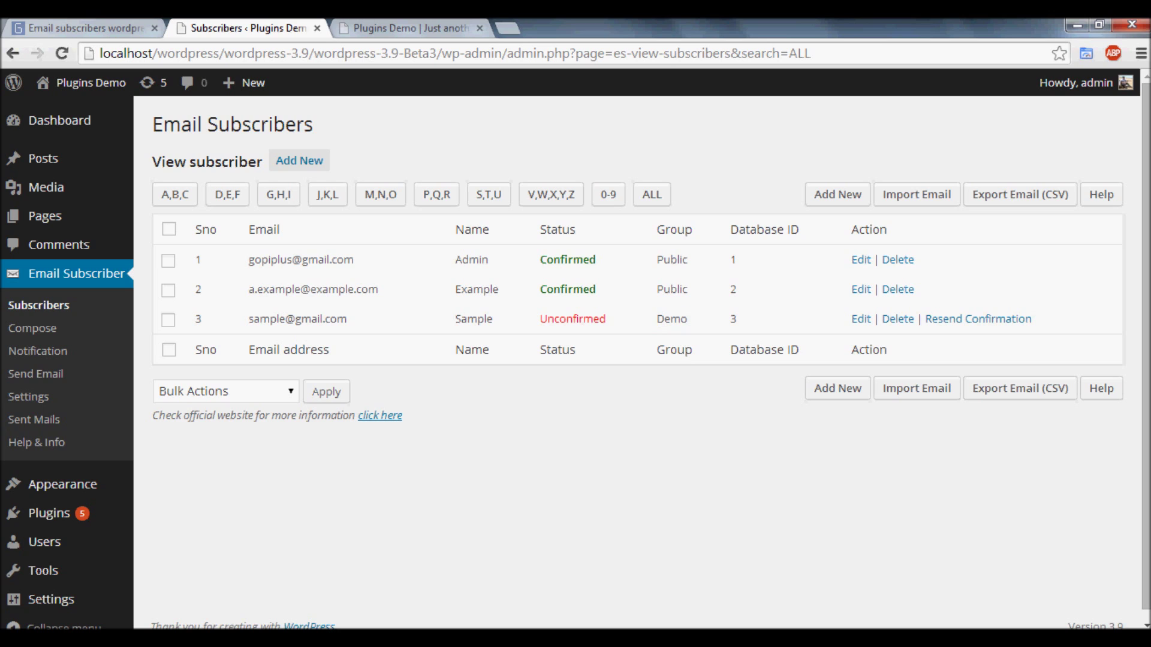